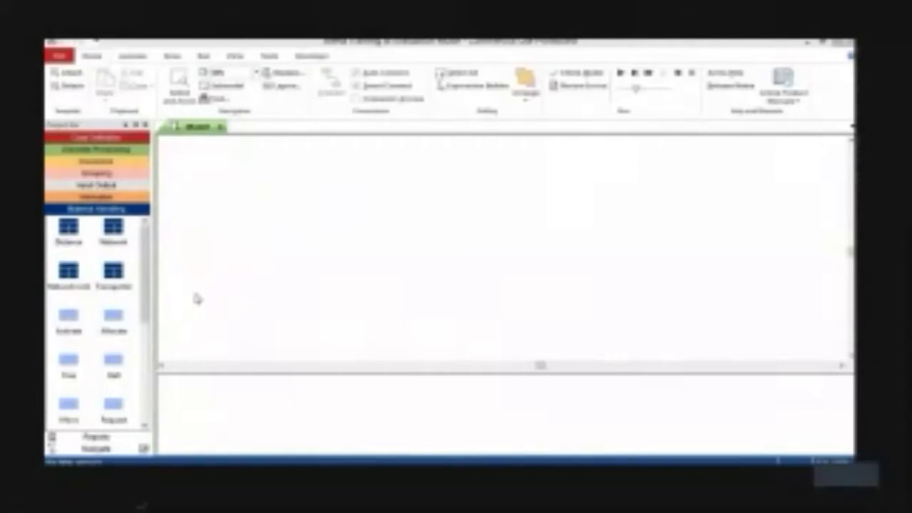
Step: Place a Create module from Discrete Processing in the model and name it Warehouse
left_click(127, 150)
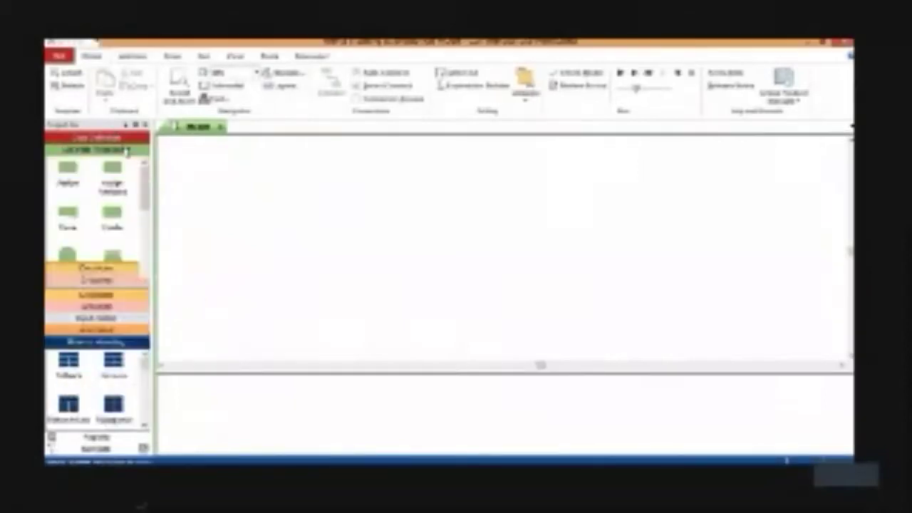
left_click_drag(132, 212, 204, 206)
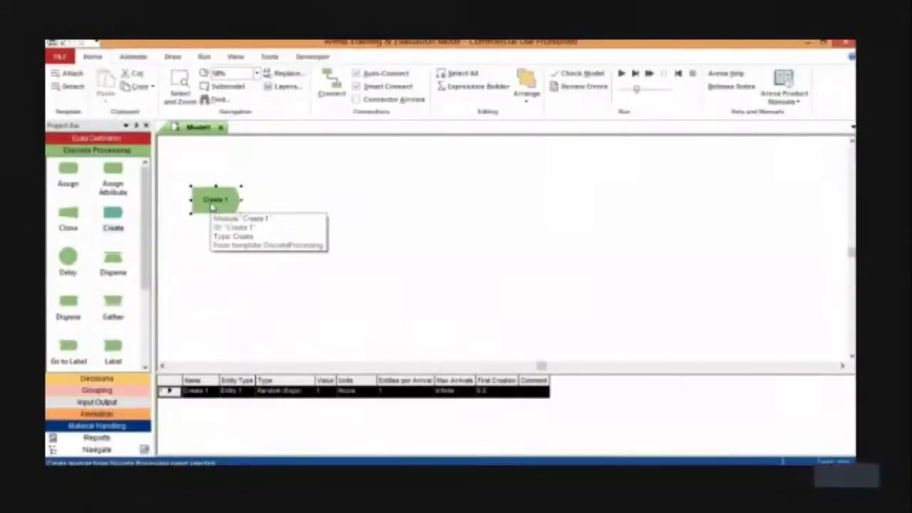
double_click(208, 203)
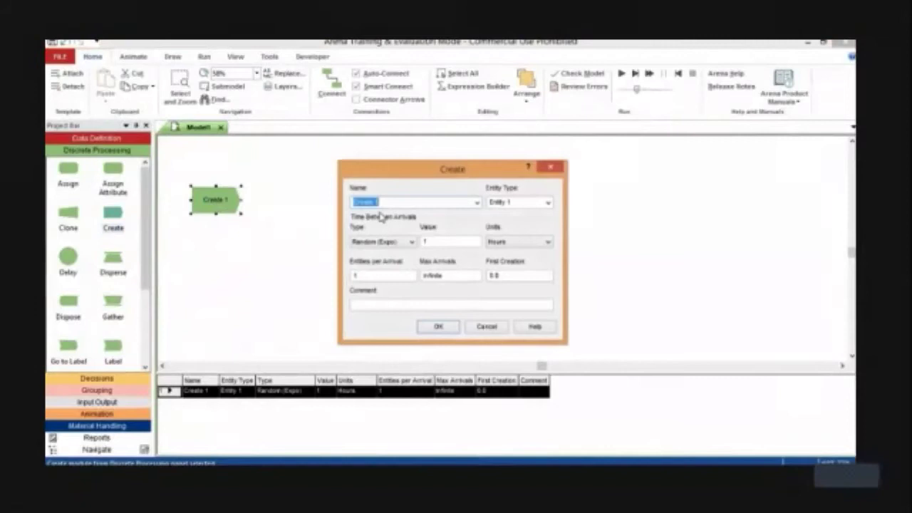
type("Warehouse")
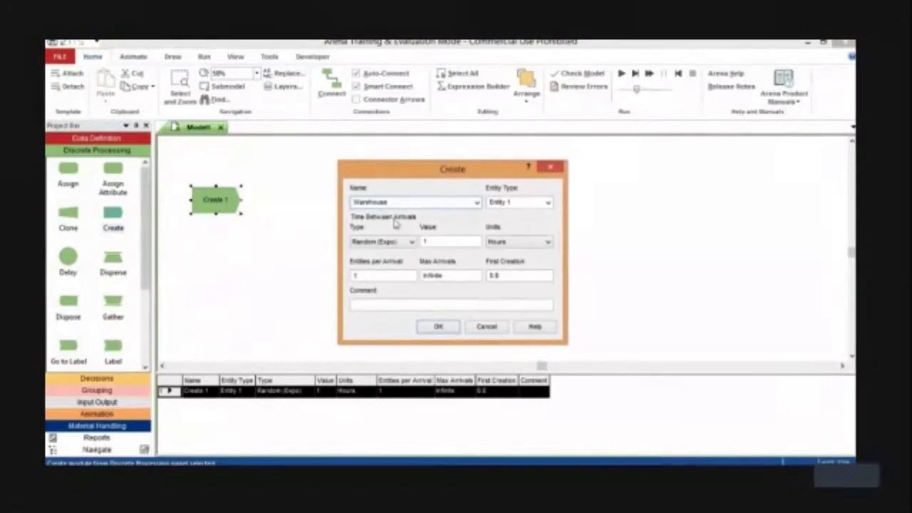
Step: Set Warehouse's time between arrivals to the Schedule type, with 5 entities per arrival and a maximum of 100 arrivals
left_click(410, 242)
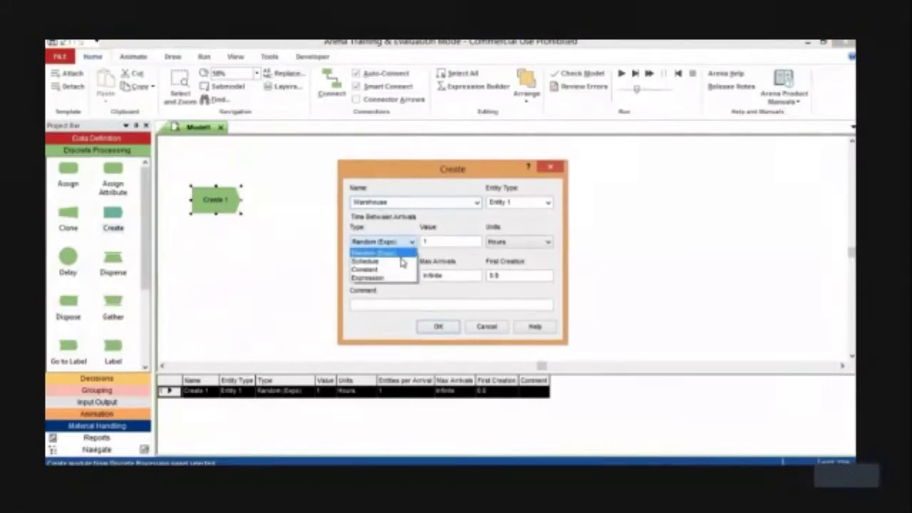
left_click(403, 259)
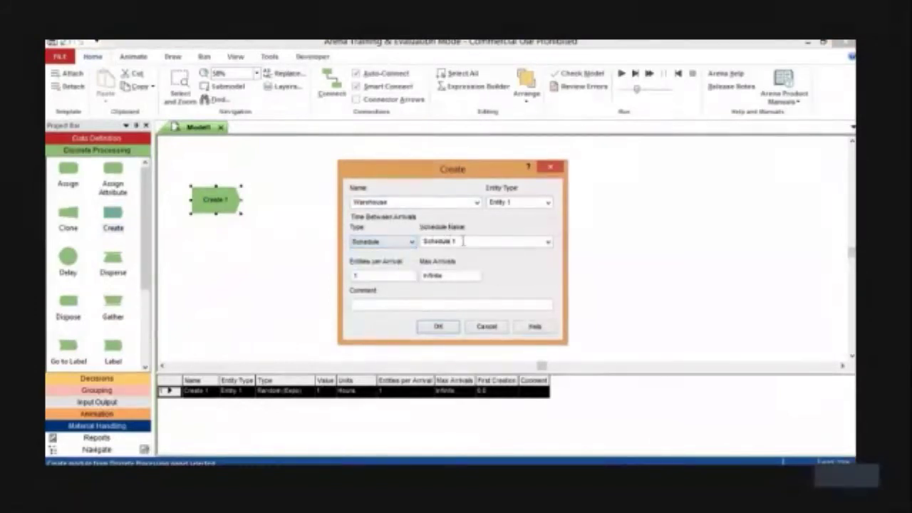
left_click_drag(405, 279, 347, 284)
type("5")
key("Tab")
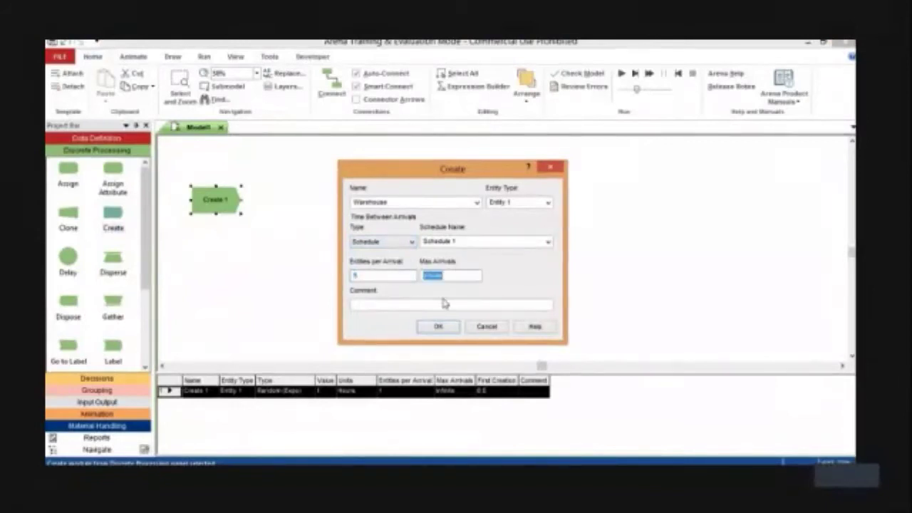
type("100")
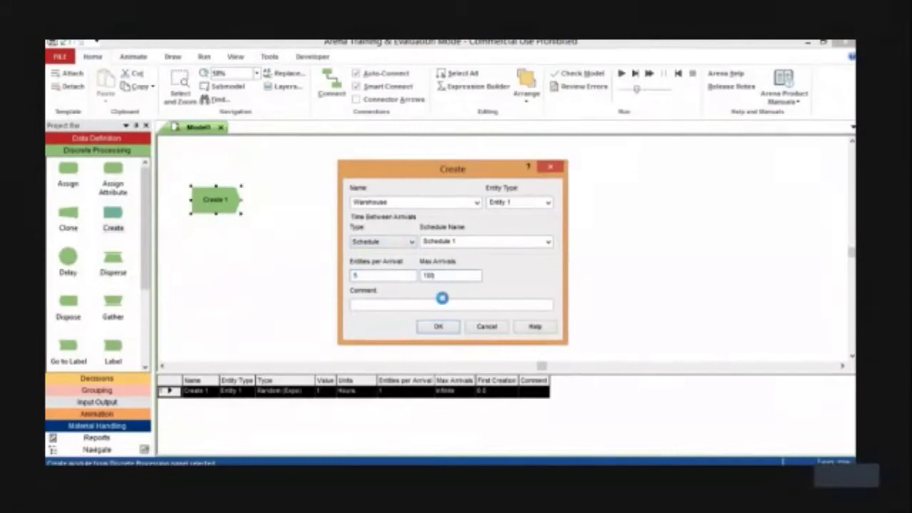
key("Return")
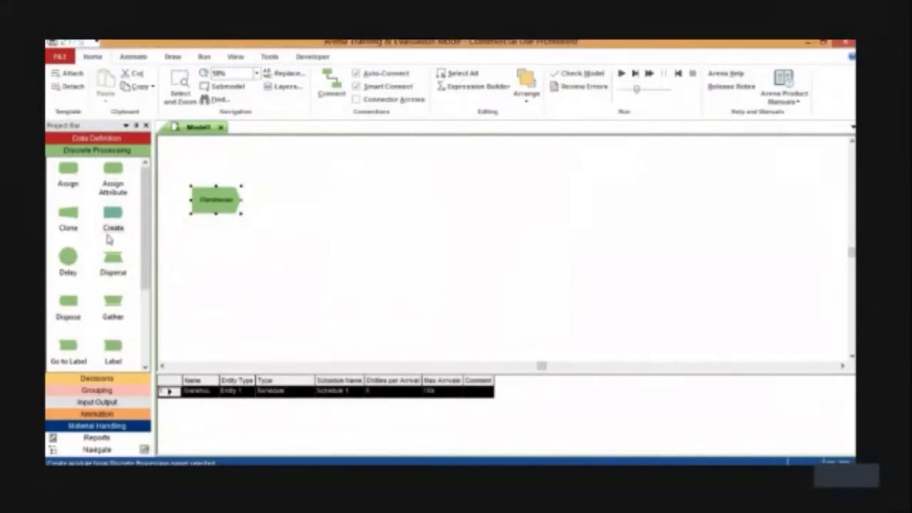
Step: Place a second Create module directly below Warehouse and open its settings
left_click_drag(112, 212, 192, 265)
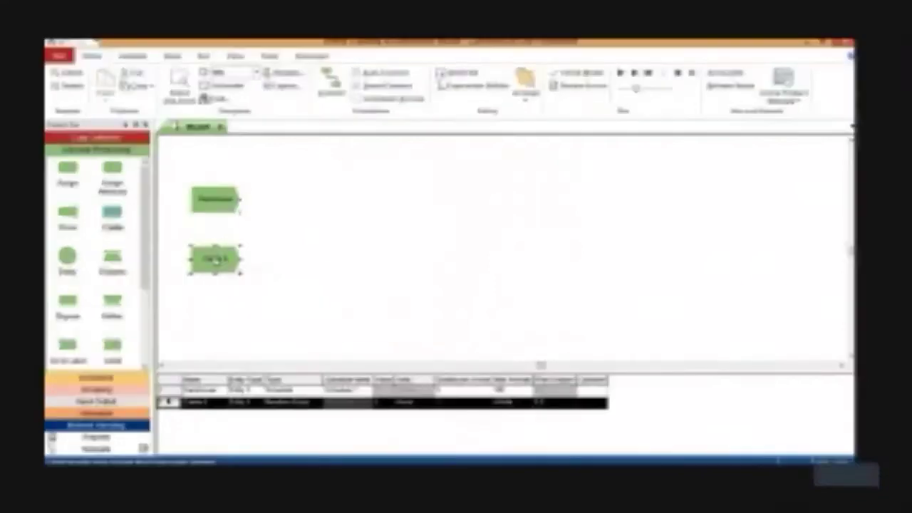
double_click(214, 258)
Step: Name the second Create module Supplier and change its entity type to Entity 2
type("Retailer")
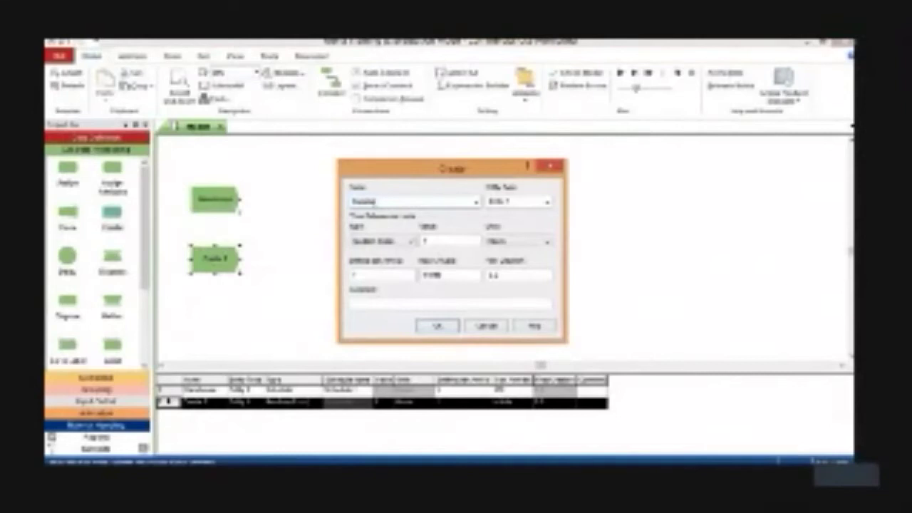
left_click(520, 202)
left_click(520, 203)
key("BackSpace")
type("2")
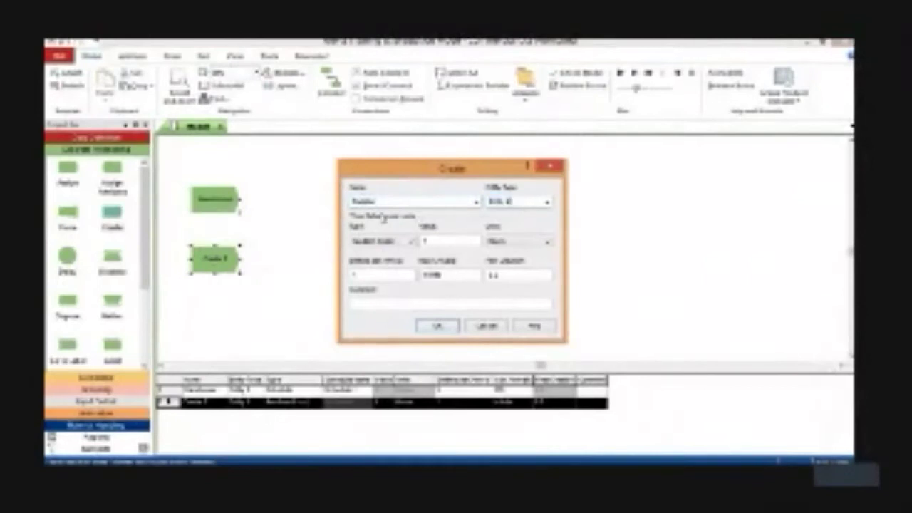
Step: Use the Schedule arrival type for the second Create module, with 5 entities per arrival and 100 maximum arrivals
left_click(410, 244)
left_click(396, 261)
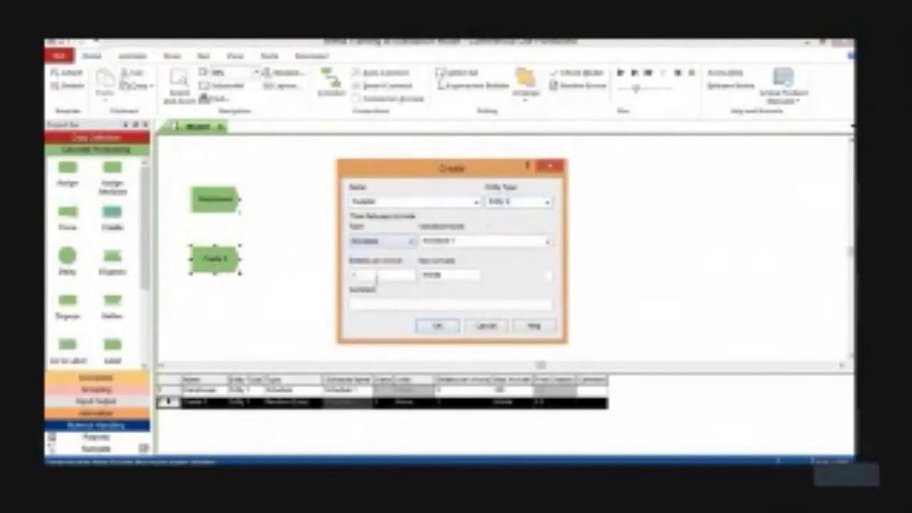
key("Tab")
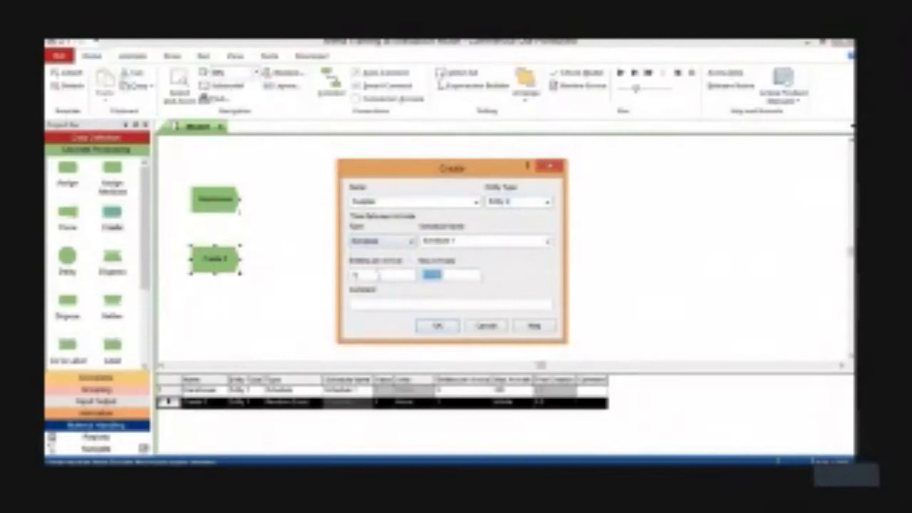
type("100")
key("Return")
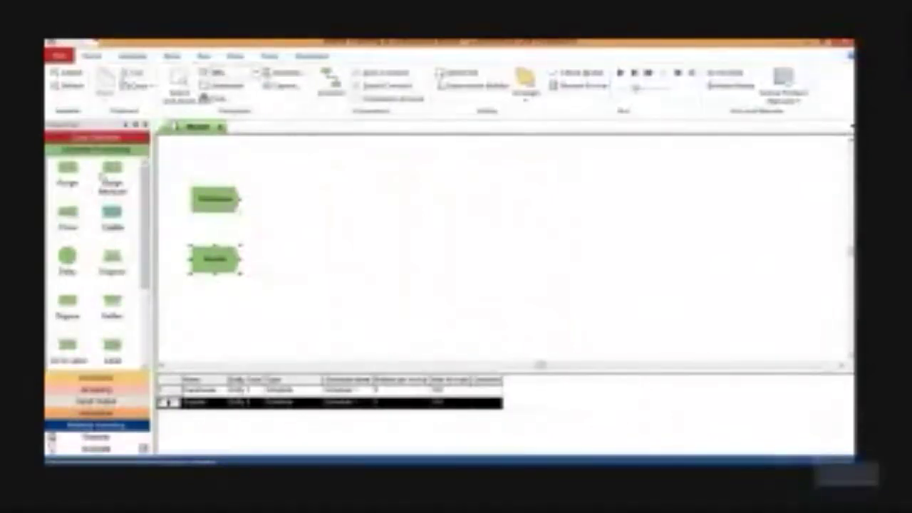
Step: Add an Assign module fed by both Create modules and enter its name
left_click_drag(69, 171, 288, 237)
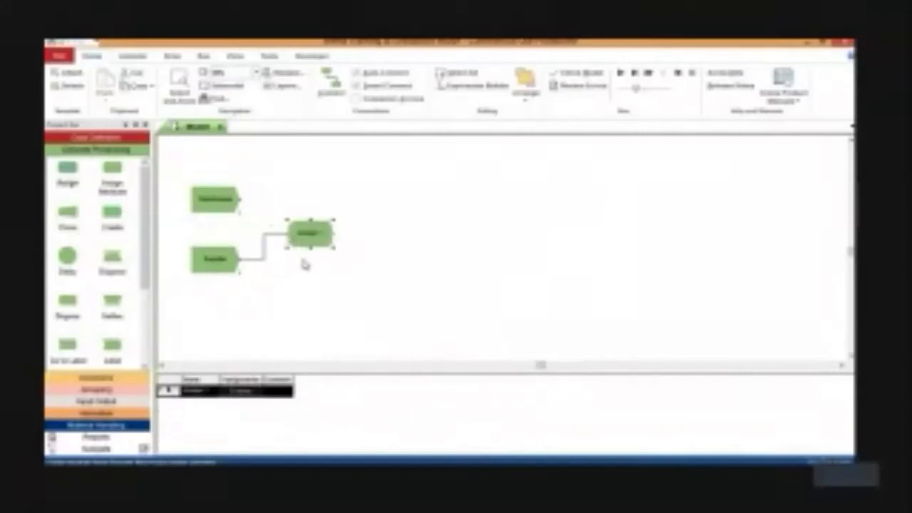
left_click(329, 83)
left_click(240, 198)
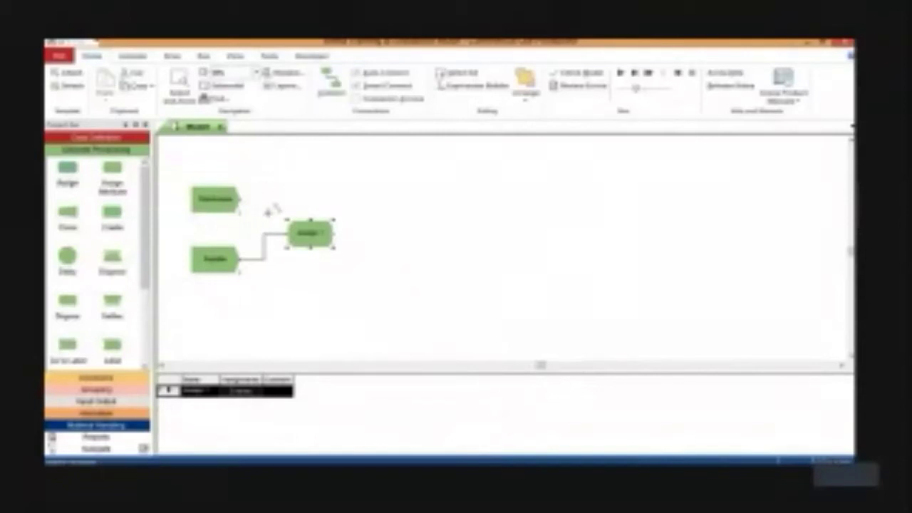
left_click(289, 231)
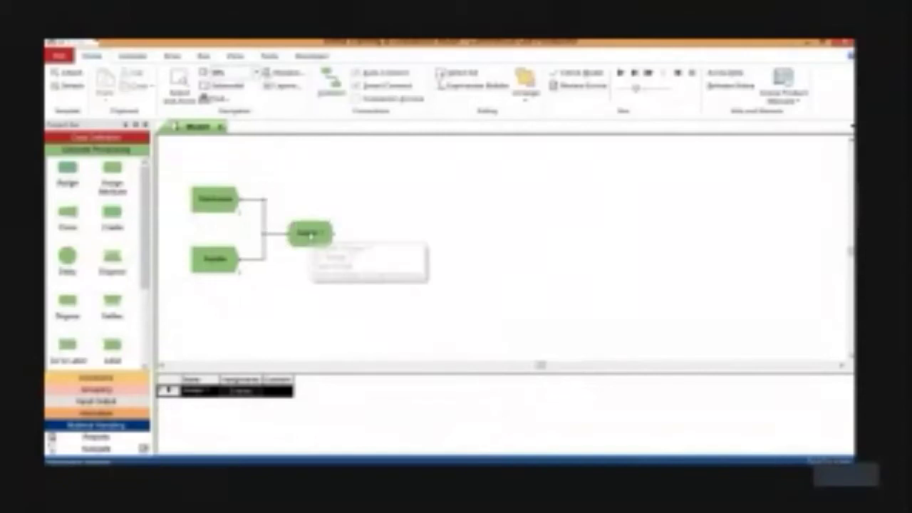
double_click(304, 232)
type("Start Time")
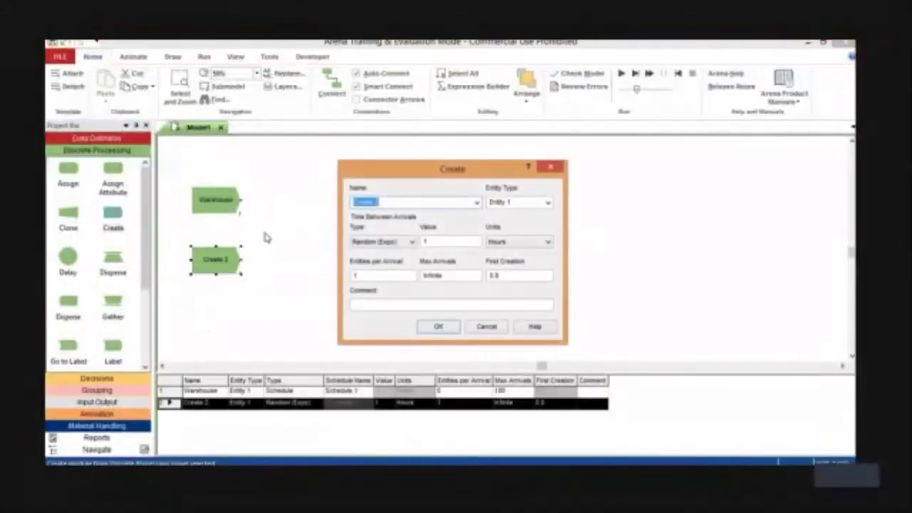
Step: Name the Create module below Warehouse Supplier and set its entity type to Entity 2
type("Supplier")
left_click(521, 203)
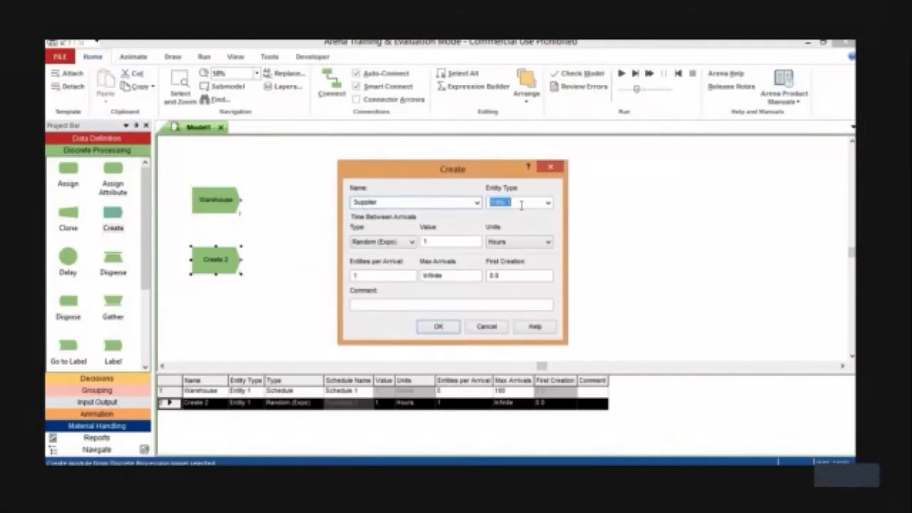
left_click(520, 204)
key("BackSpace")
type("2")
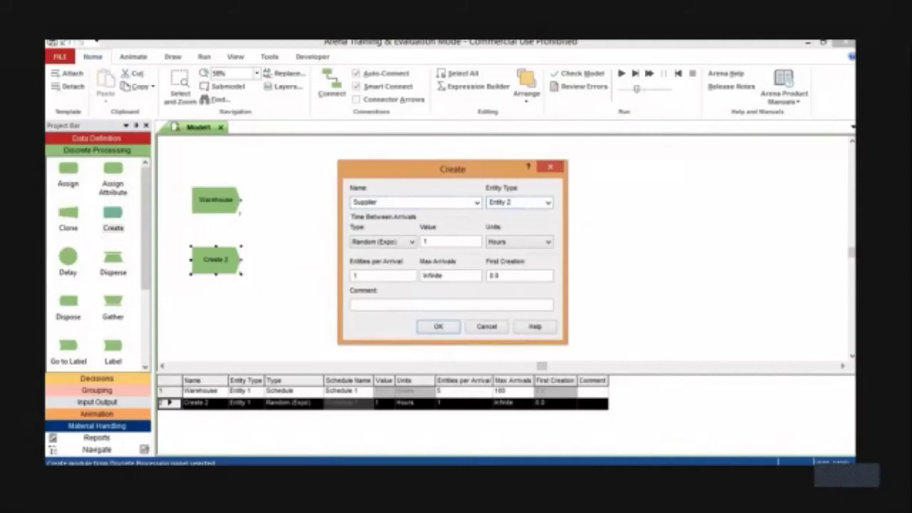
Step: Set Supplier's time between arrivals to the Schedule type, with 5 entities per arrival and a maximum of 100 arrivals
left_click(410, 244)
left_click(399, 260)
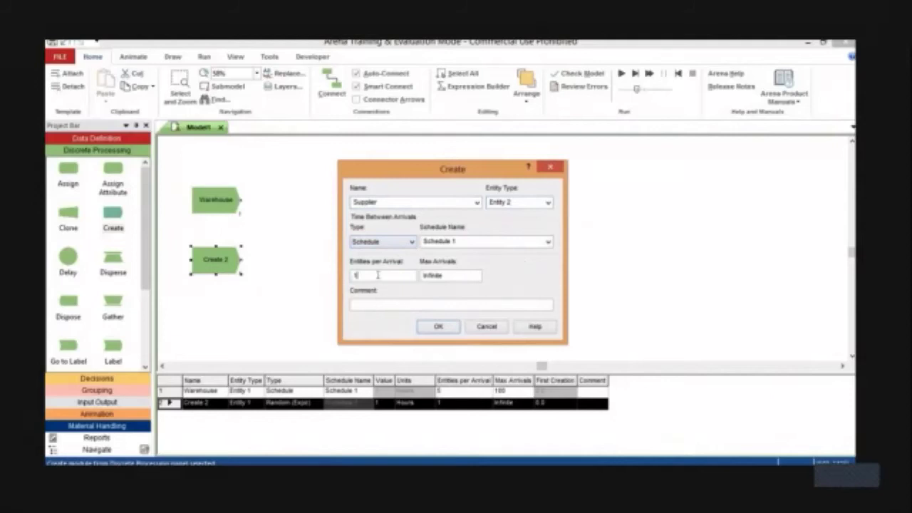
key("BackSpace")
type("5")
key("Tab")
type("100")
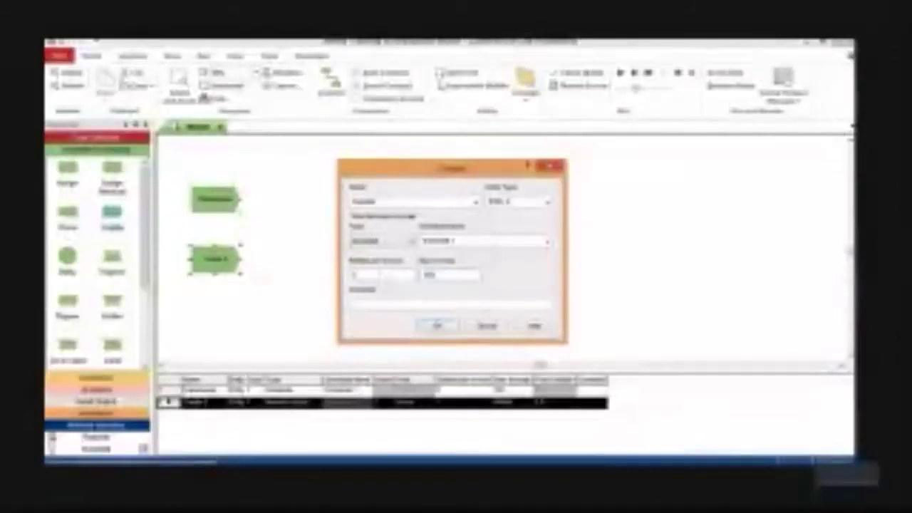
key("Return")
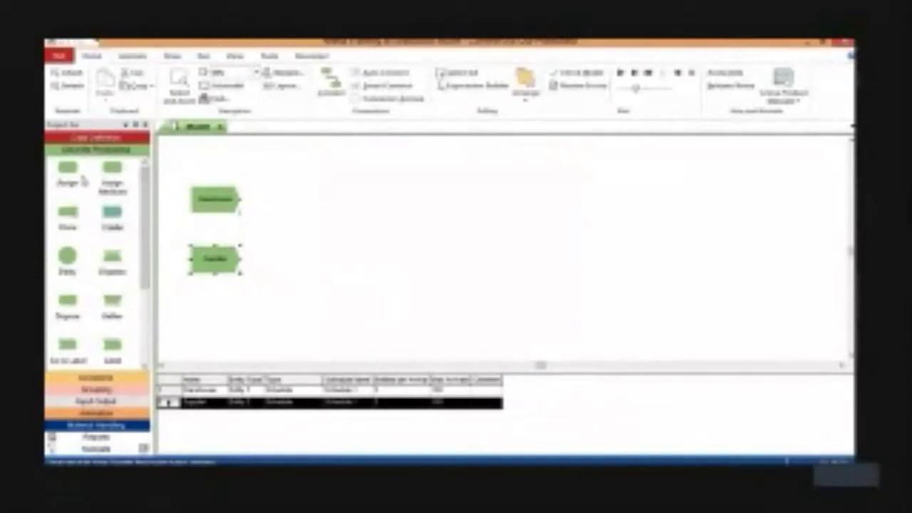
Step: Place an Assign module after Supplier, midway between the two Create modules, and connect Warehouse's output to it
left_click_drag(68, 168, 287, 232)
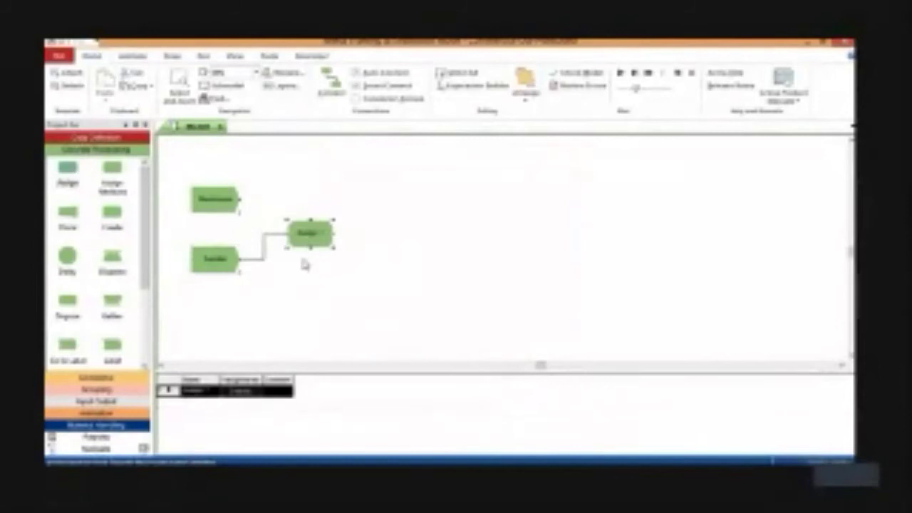
left_click(330, 80)
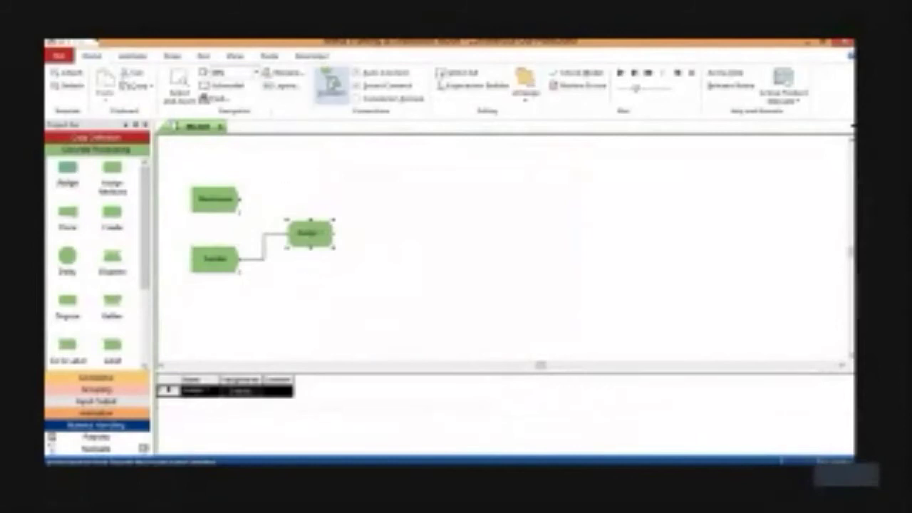
left_click(240, 201)
left_click(285, 232)
Step: Name the Assign module Delivery Order and add an Entity Picture assignment, choosing the second listed picture
double_click(308, 234)
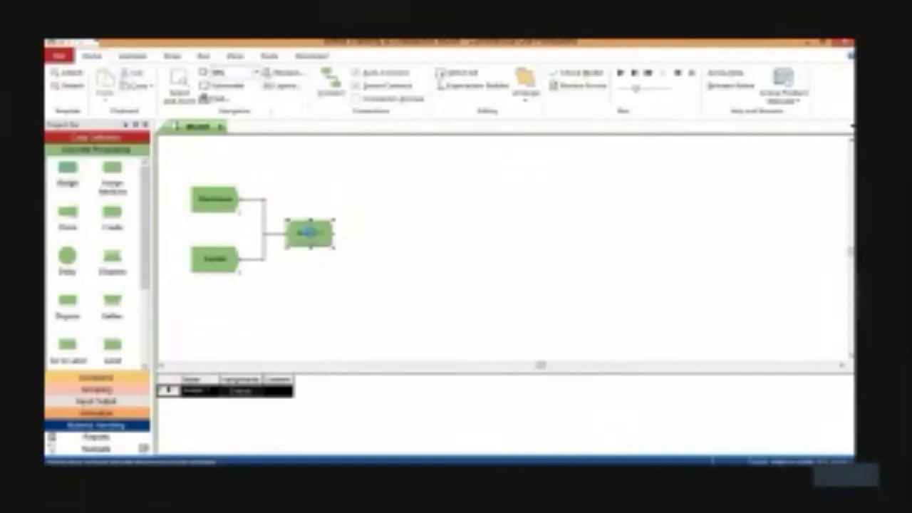
type("A")
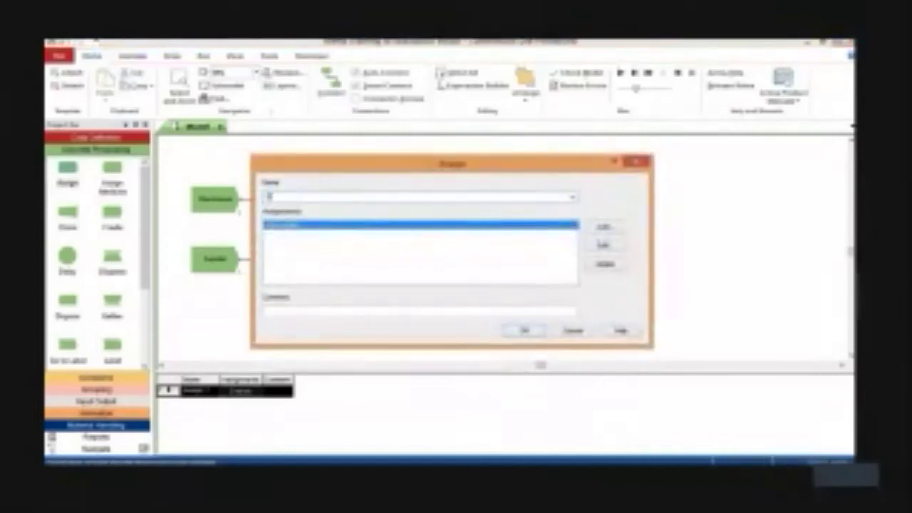
type("ssign A")
left_click(615, 230)
left_click(394, 240)
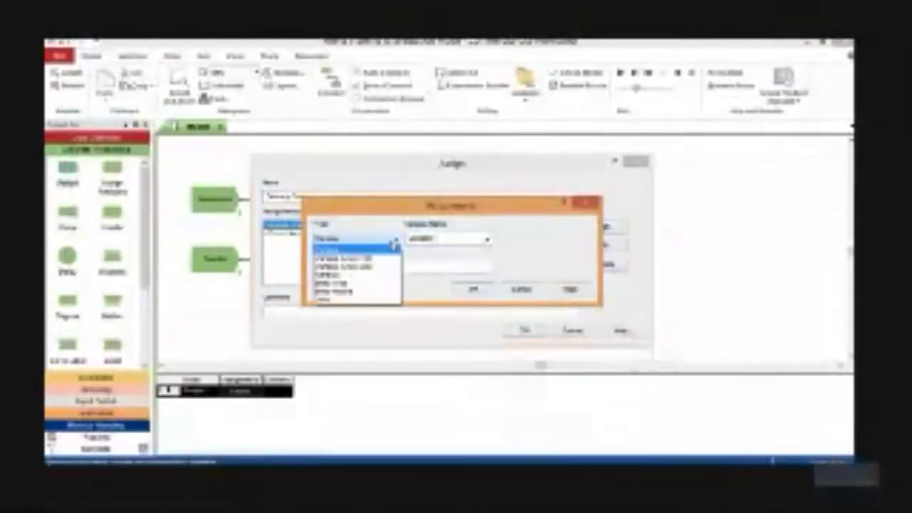
left_click(349, 293)
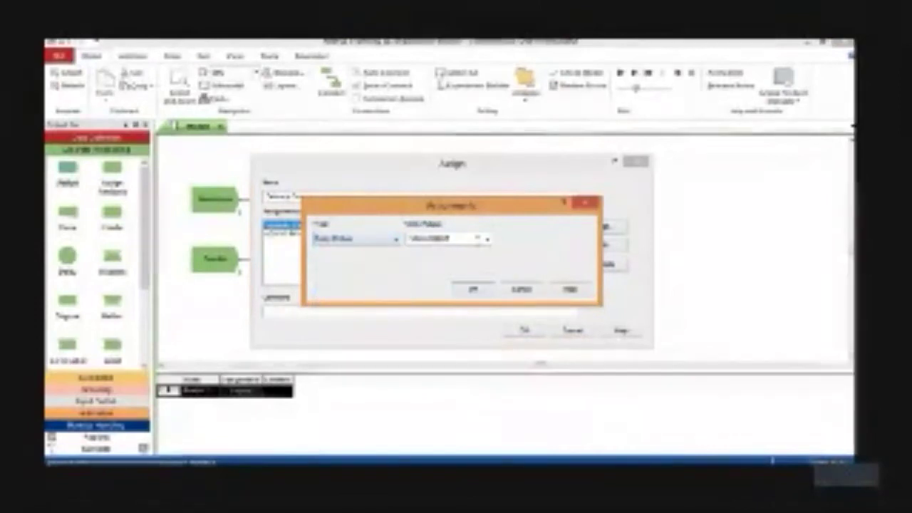
left_click(484, 242)
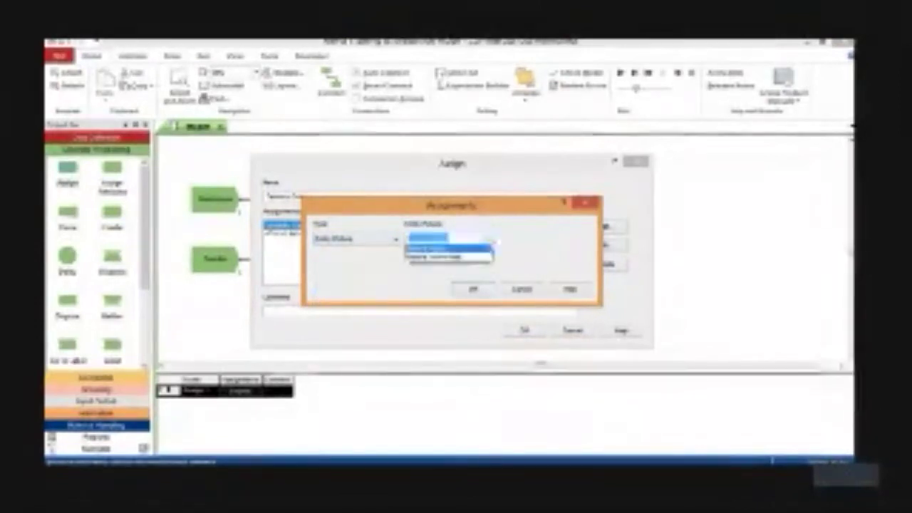
left_click(463, 263)
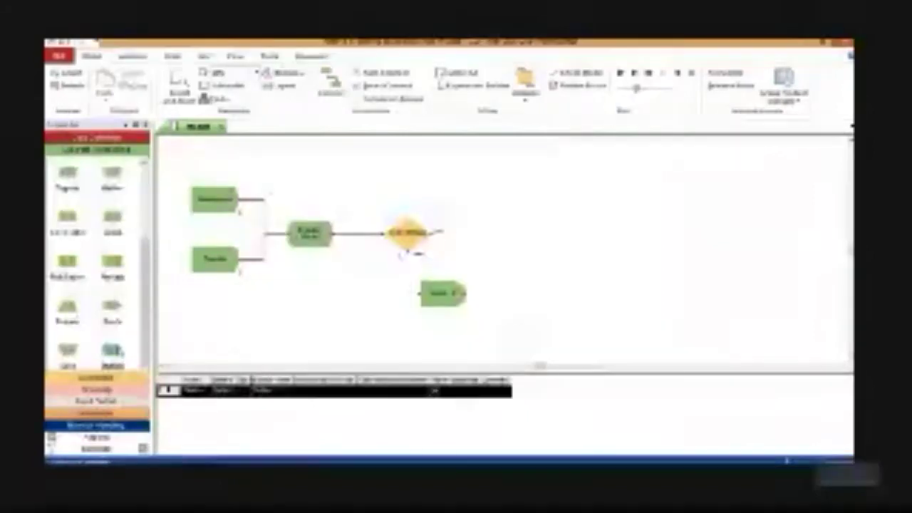
Step: Place a second Station module to the right of Order Picking and connect the decision's False exit to Station 1
key("ctrl+v")
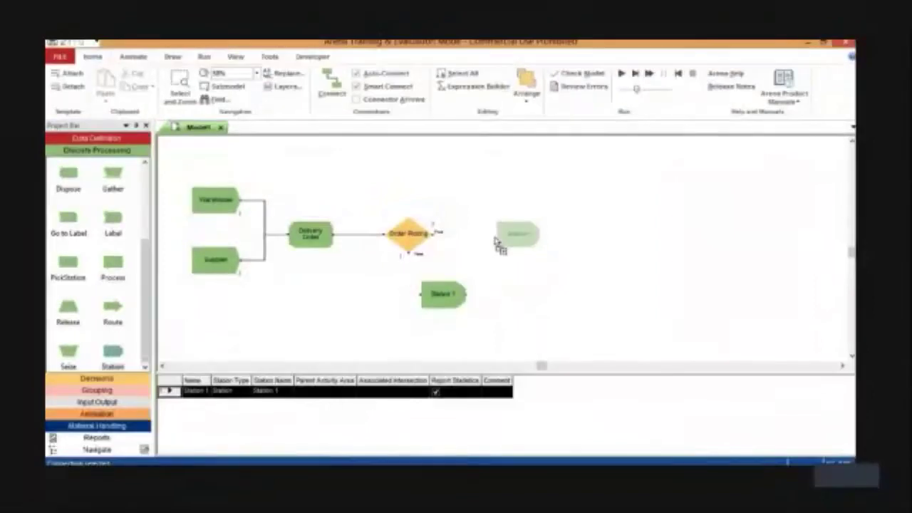
left_click(496, 245)
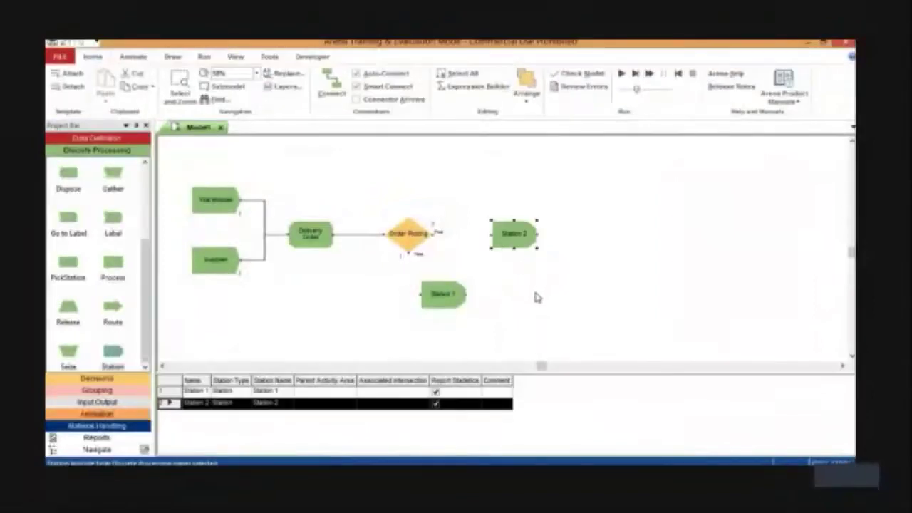
left_click(340, 93)
left_click(410, 254)
left_click(420, 295)
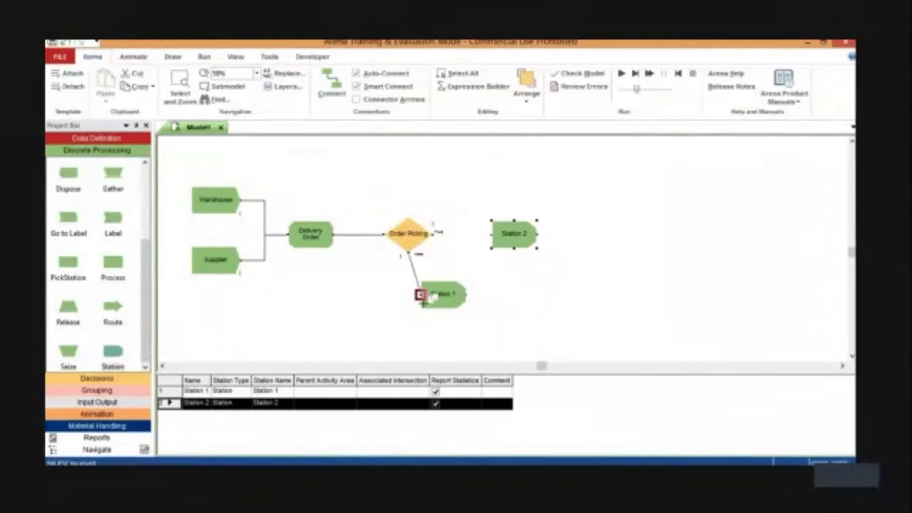
Step: Connect Order Picking's True exit to Station 2 and name the Station 1 module Warehouse
left_click(433, 233)
left_click(491, 233)
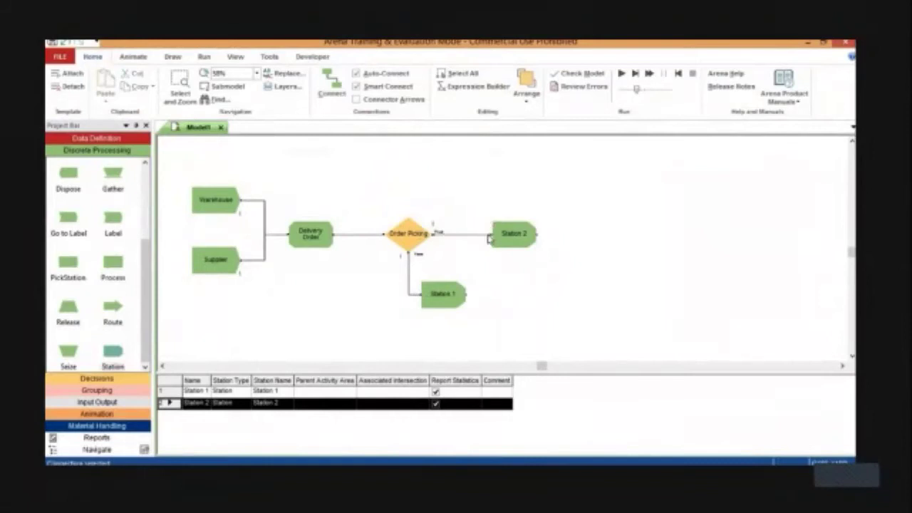
double_click(444, 291)
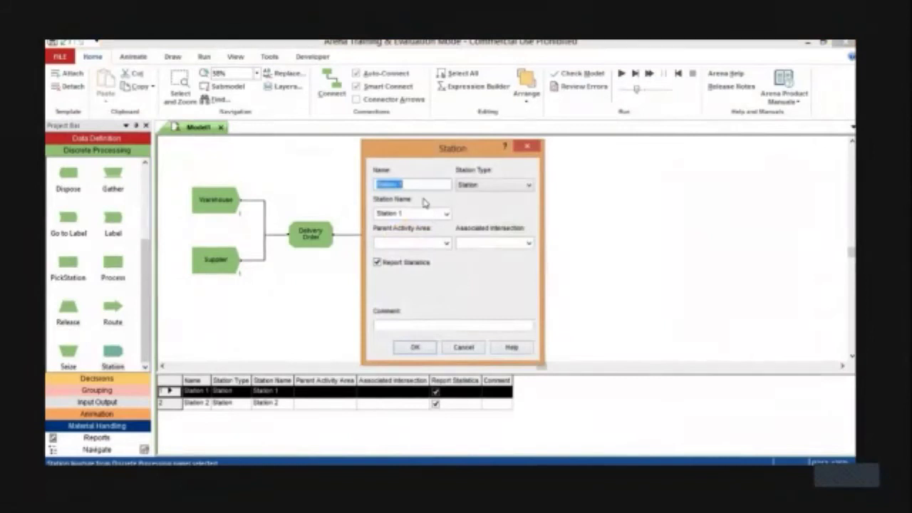
type("War")
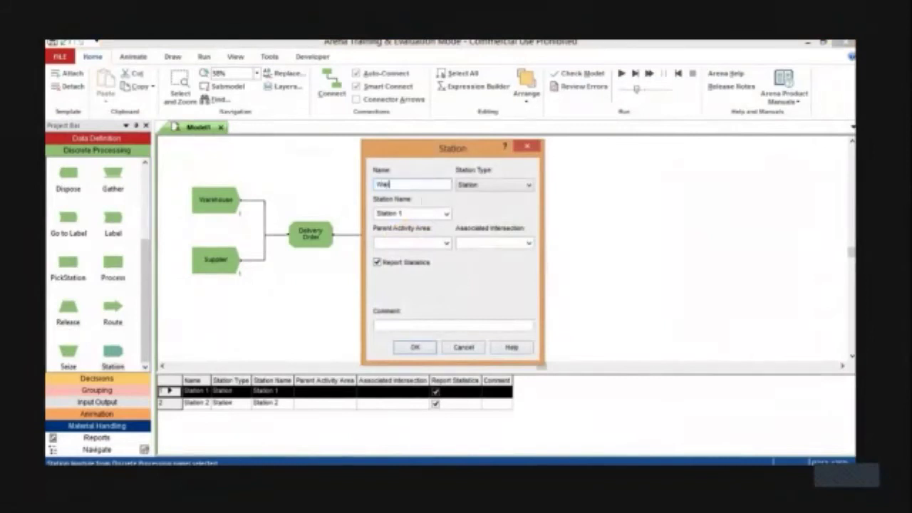
type("ehouse")
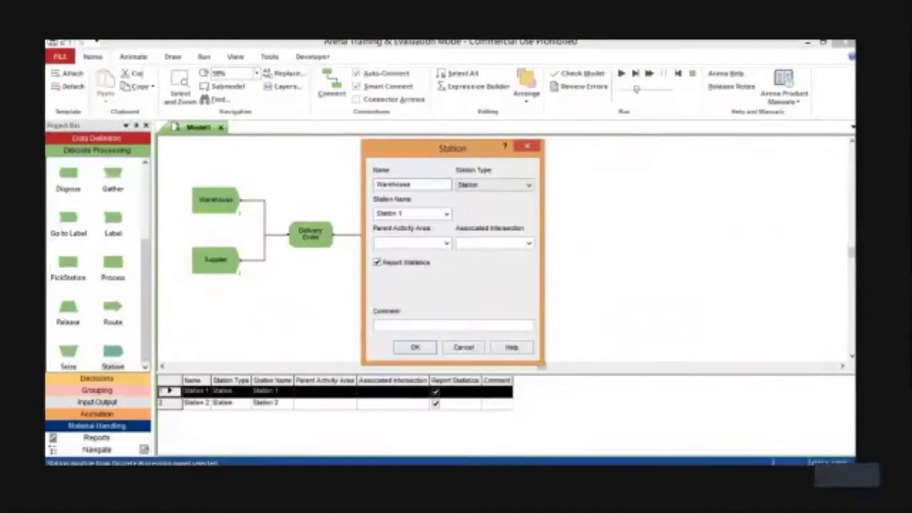
left_click(415, 347)
Step: Name the station on Order Picking's True branch Packing and Loading
left_click(513, 235)
double_click(513, 235)
type("D")
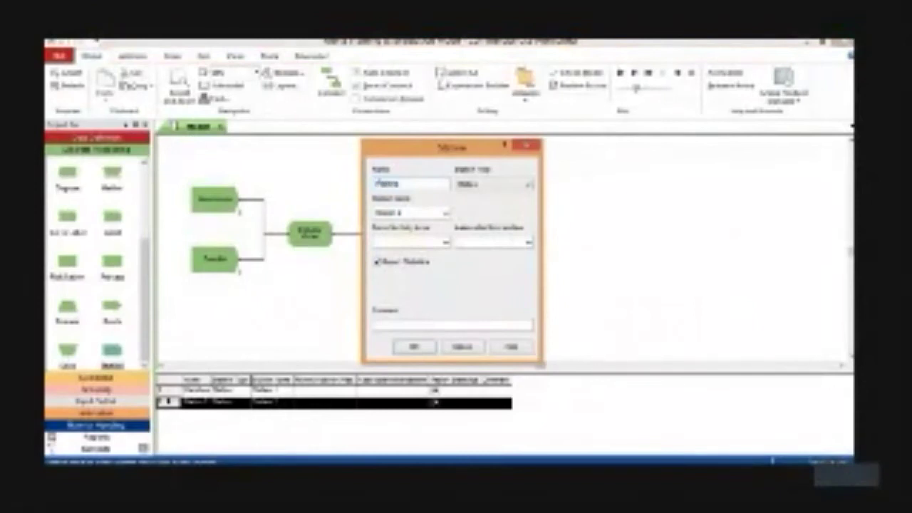
type("ding")
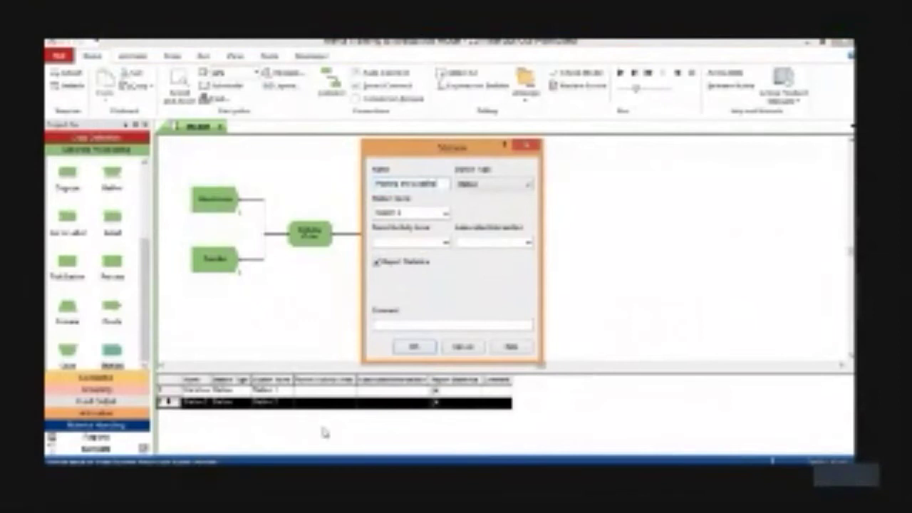
key("Return")
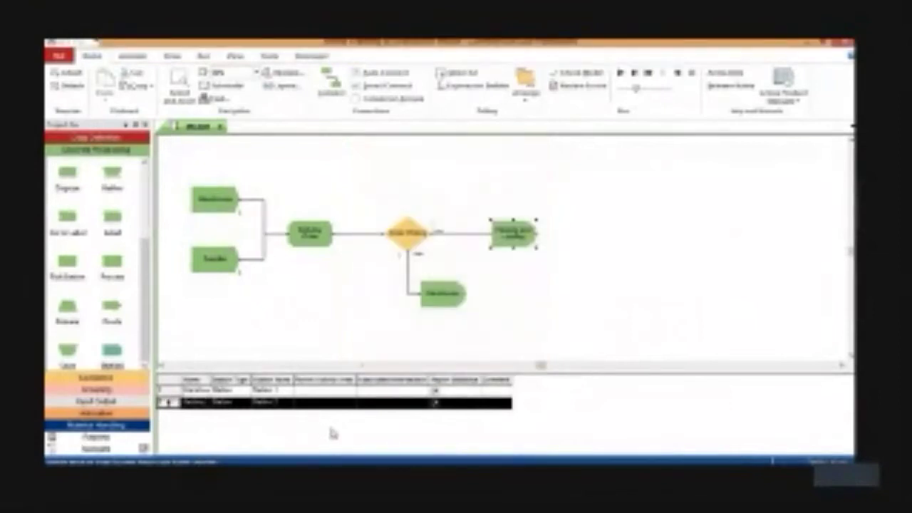
Step: Place a Hold module after the Packing and Loading station, slightly below it, connect it to that station, and rename the Hold module
left_click_drag(541, 367, 545, 366)
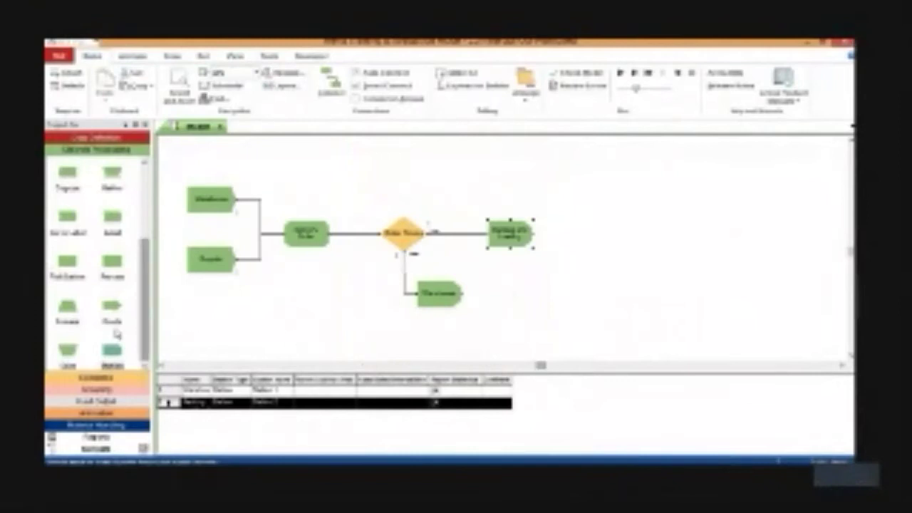
left_click(107, 377)
left_click_drag(112, 182, 578, 268)
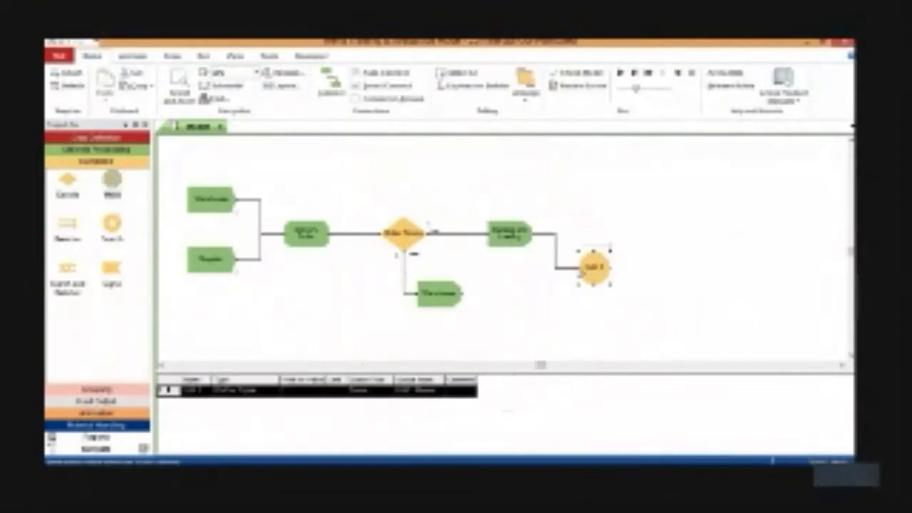
double_click(591, 265)
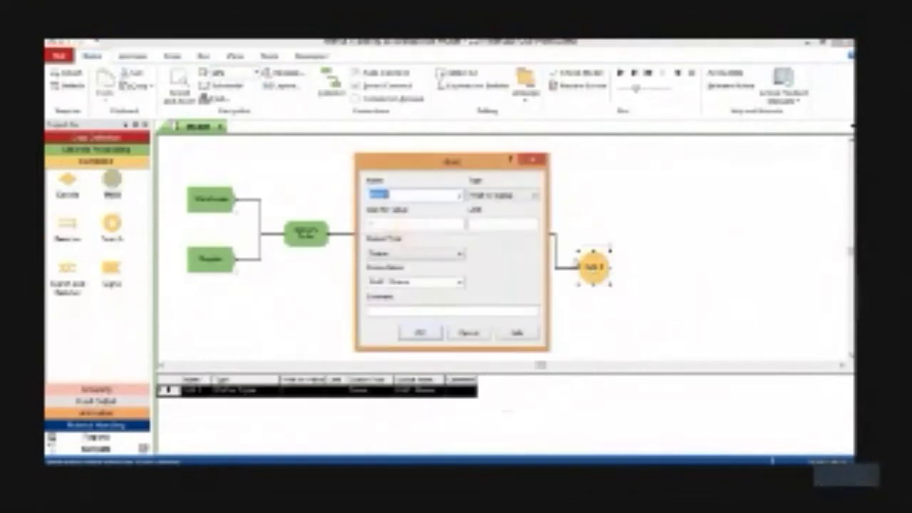
type("Sinks")
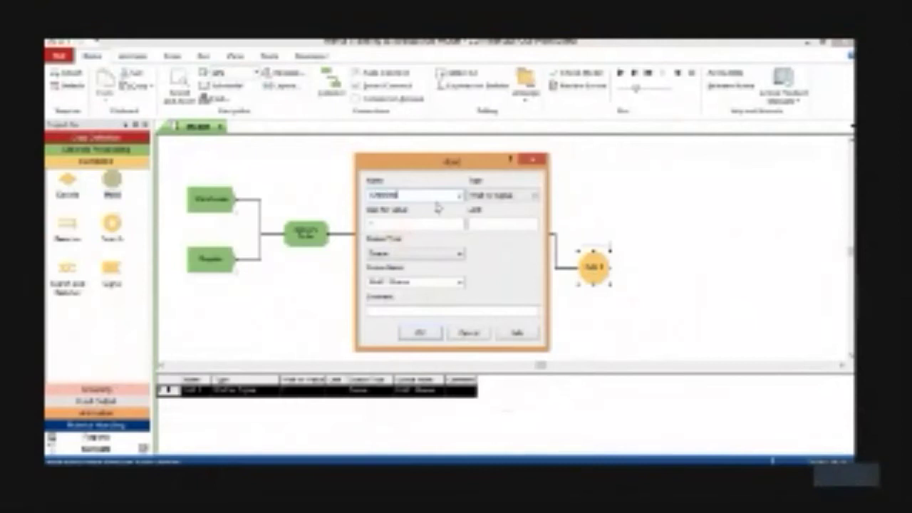
key("Return")
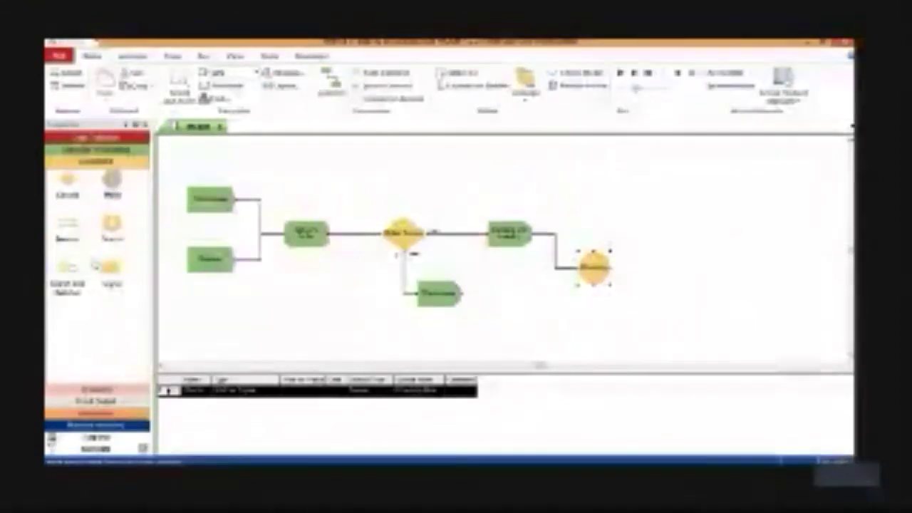
Step: Place a Signal module between the Warehouse station and the Hold module
left_click_drag(141, 278, 491, 298)
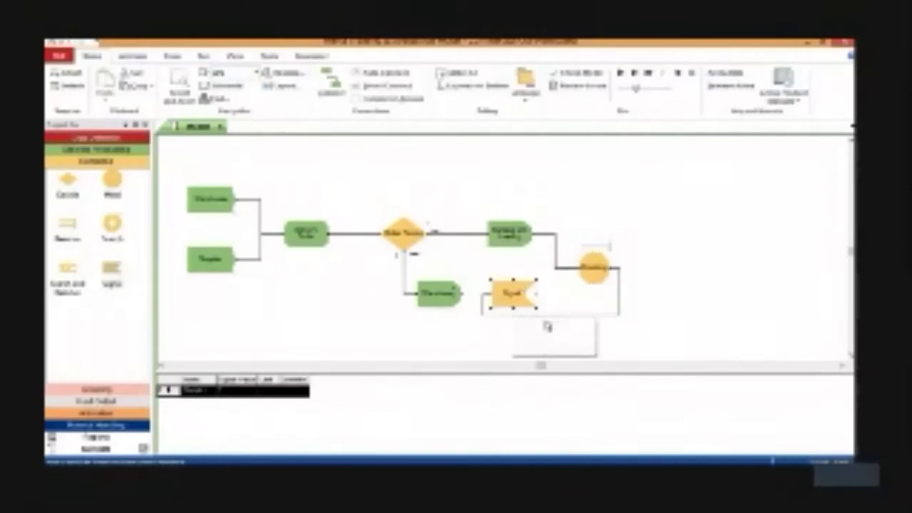